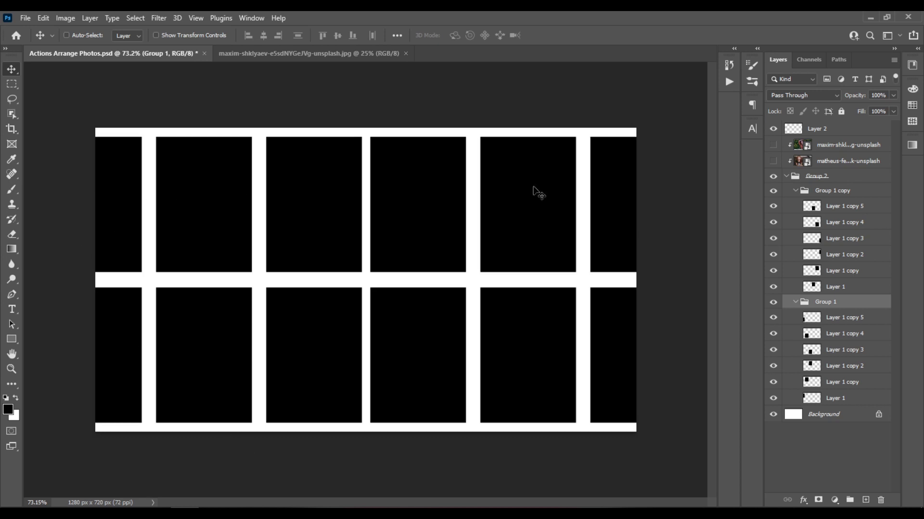
Step: Preview the two-women and woman-in-flowers photos inside the frames, then hide both again
left_click(774, 162)
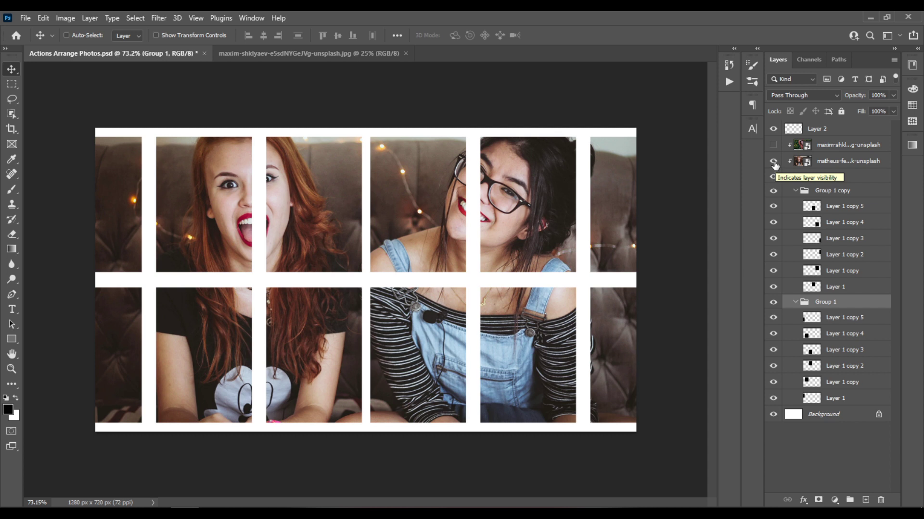
left_click(773, 145)
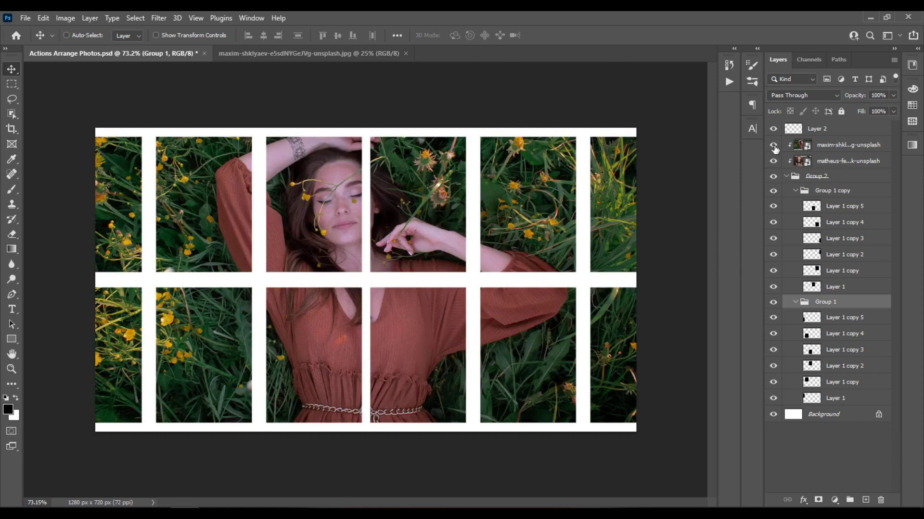
left_click(773, 145)
left_click(773, 161)
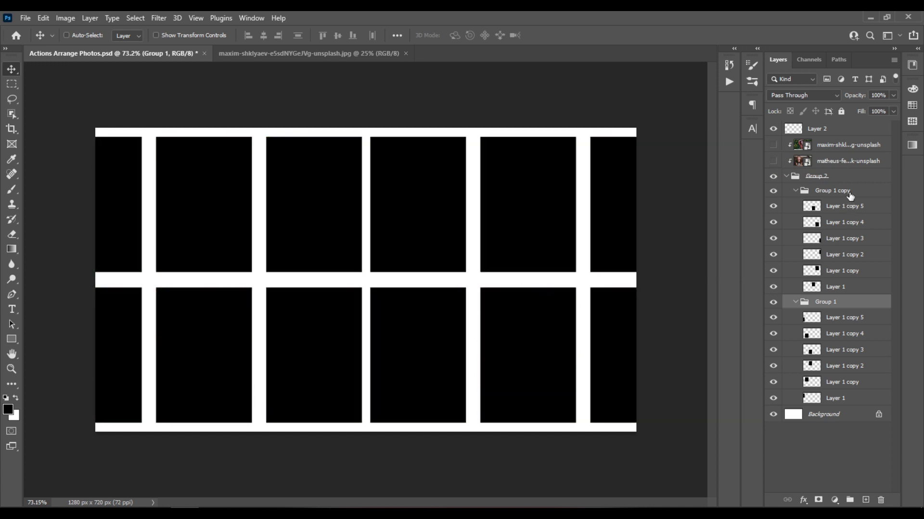
Step: Delete the old grid layers, from Group 2 down to Layer 1
left_click(849, 179)
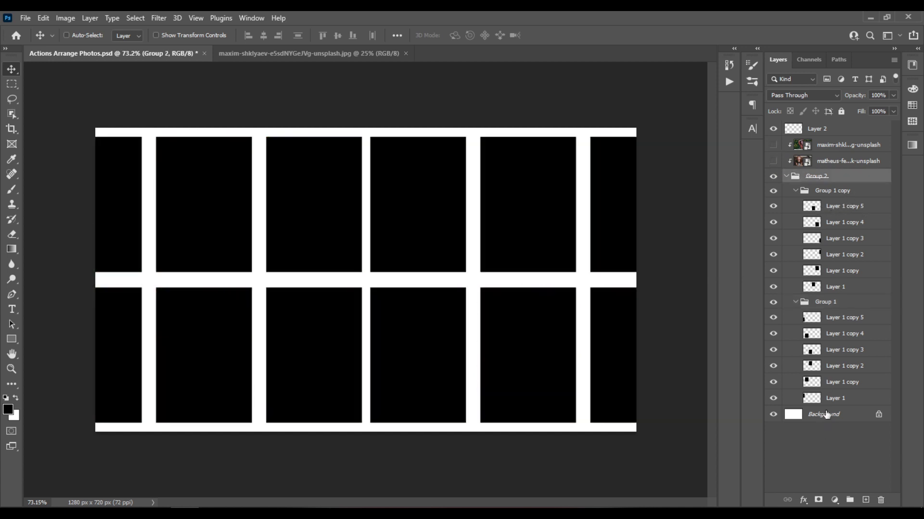
left_click(849, 398, "shift")
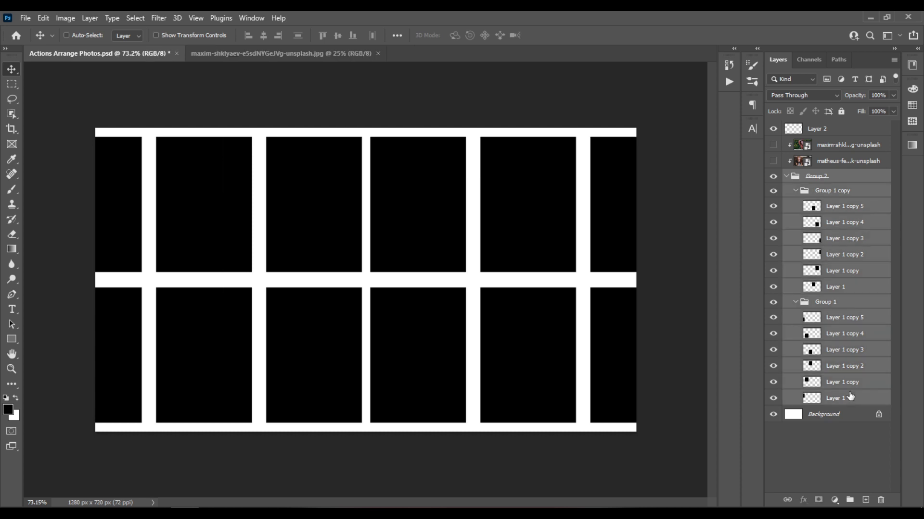
key("Delete")
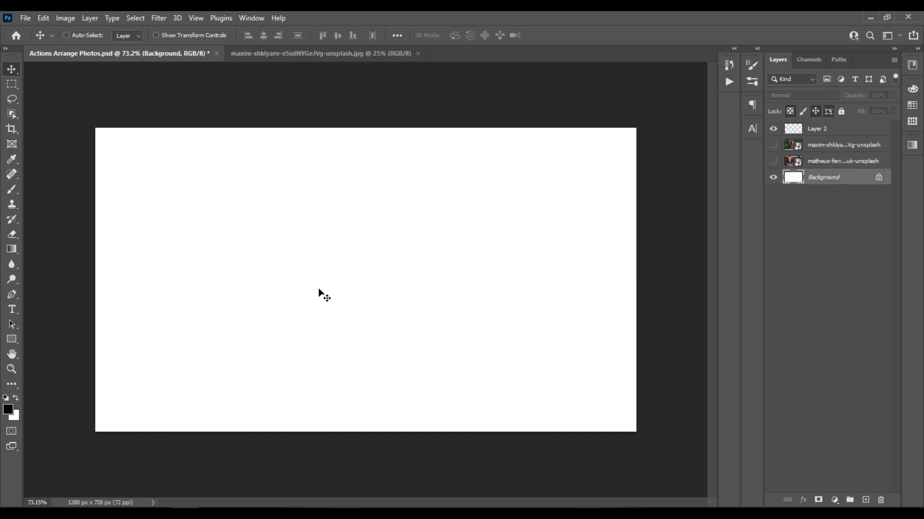
Step: Draw a tall 196 × 287 px black rectangle near the canvas's top-left corner
left_click(18, 340)
left_click_drag(118, 143, 202, 263)
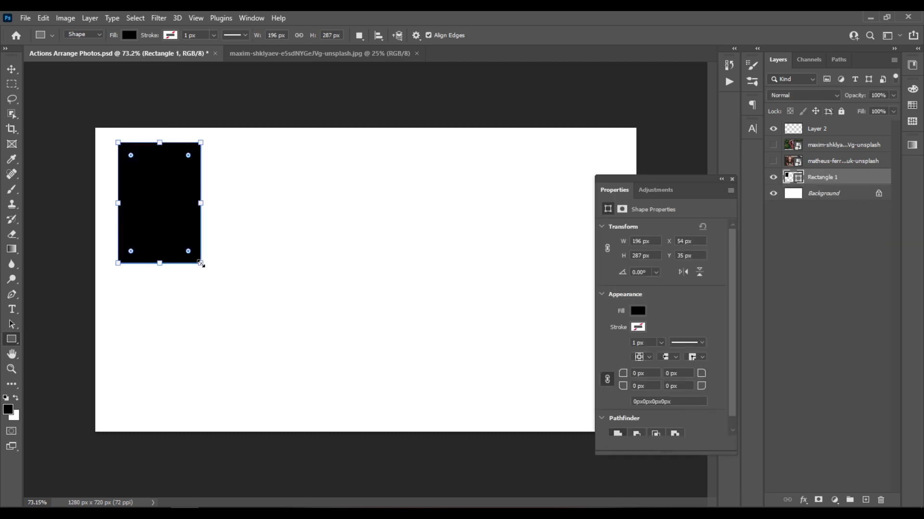
left_click(732, 181)
left_click(842, 195)
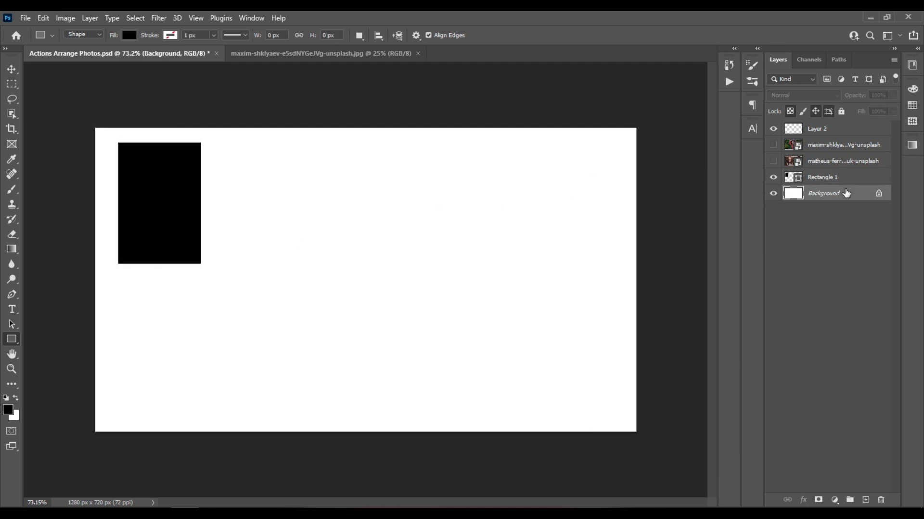
left_click(729, 85)
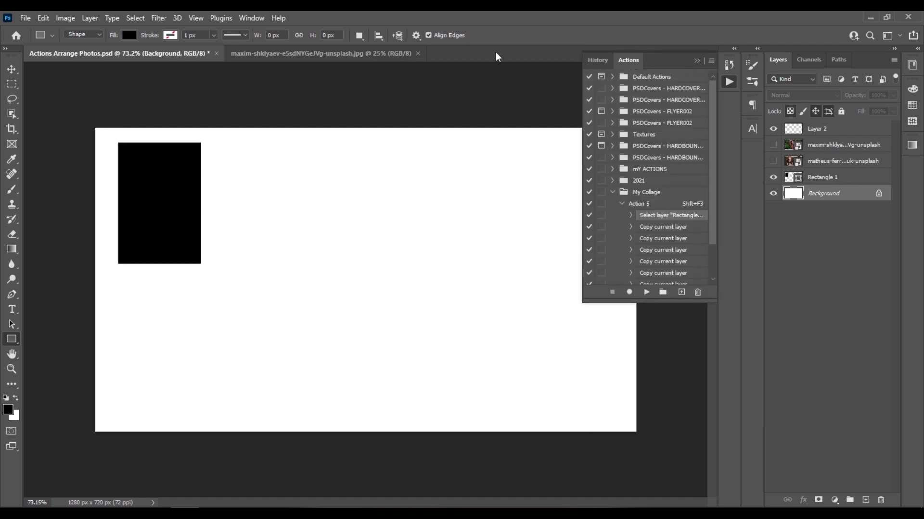
Step: Add a new action set named 'mynew action' below the collapsed My Collage set
left_click(260, 18)
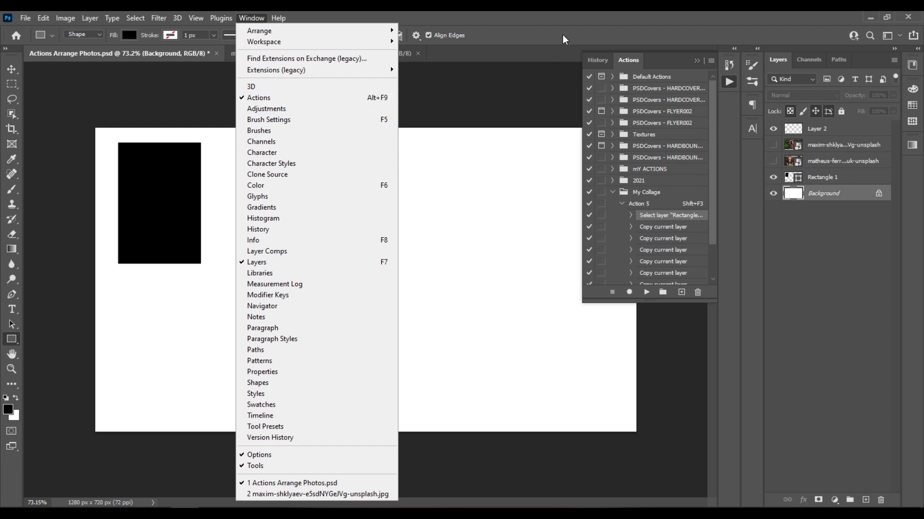
left_click(538, 38)
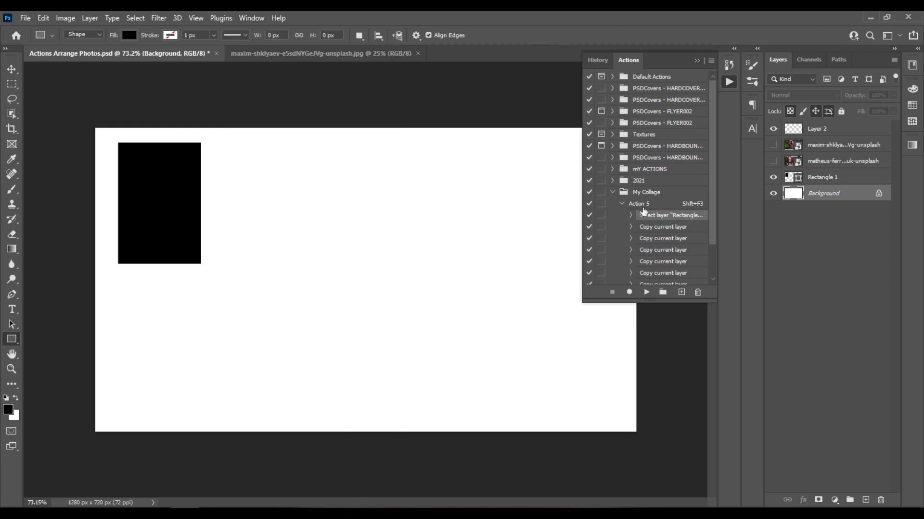
left_click(612, 193)
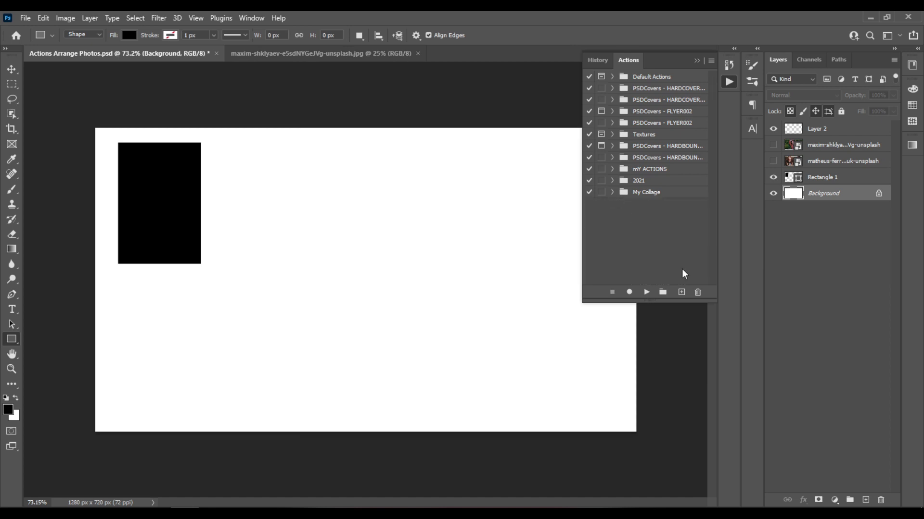
left_click(663, 293)
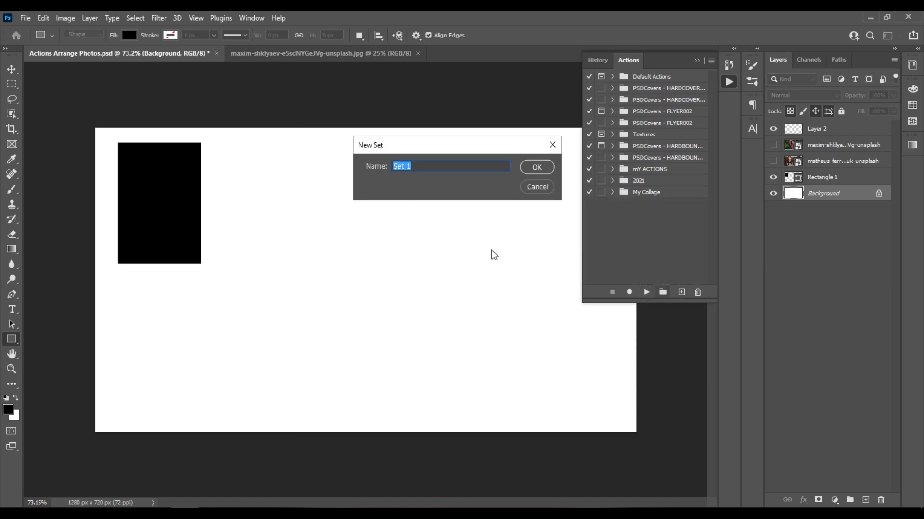
type("mynew action")
key("Return")
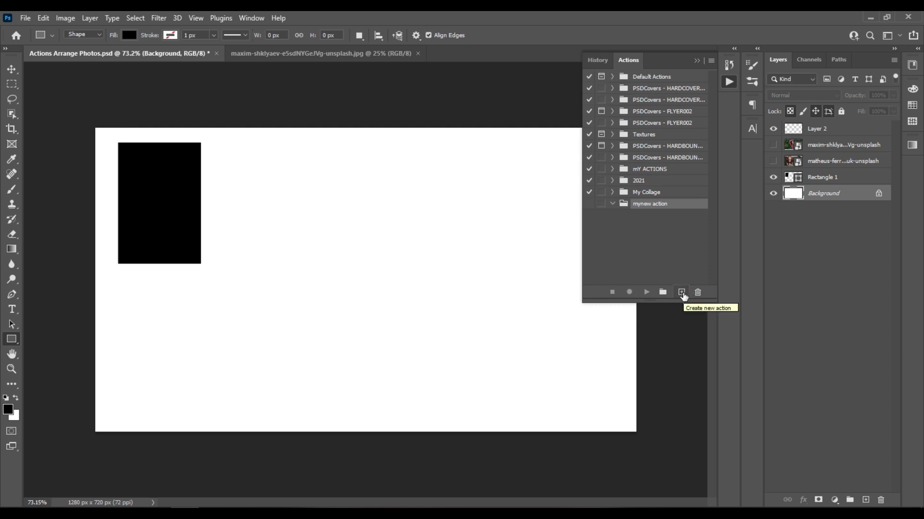
Step: Create Action 6 with a Shift+Ctrl+F7 shortcut, keeping Inverse's shortcut, and start recording
left_click(681, 292)
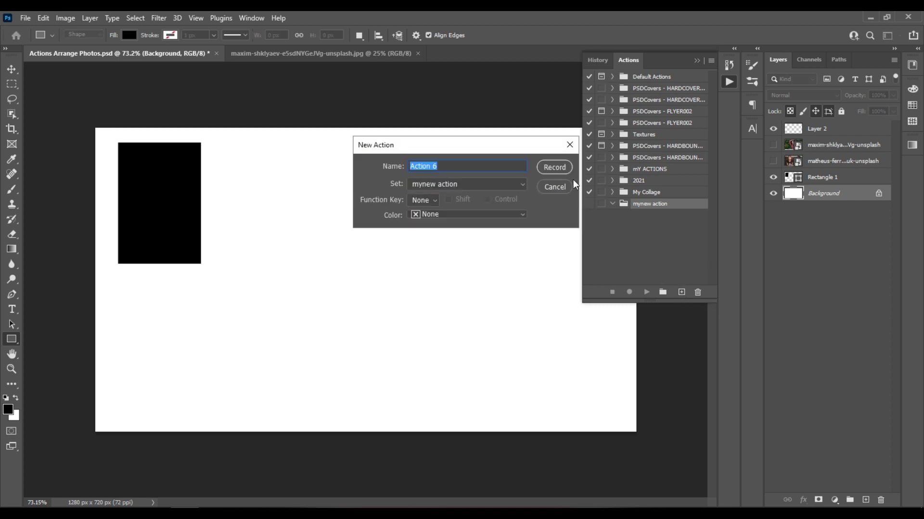
left_click(431, 201)
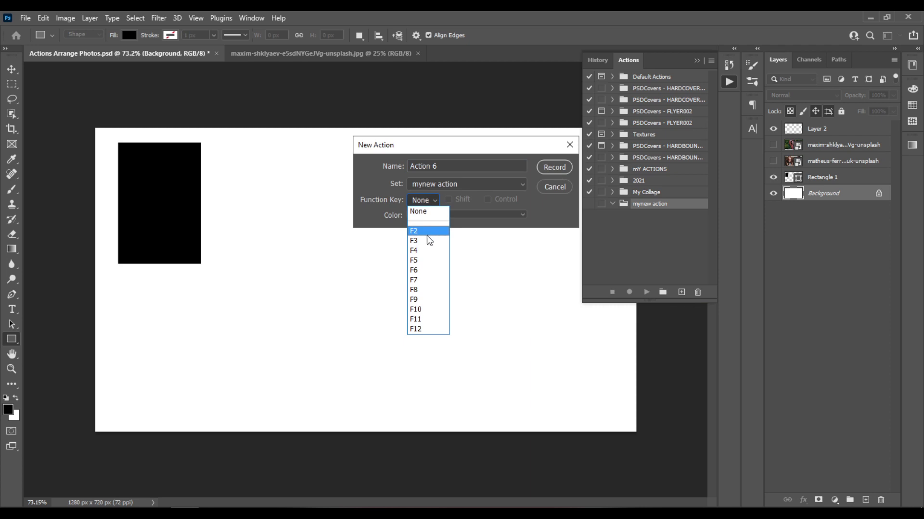
left_click(436, 280)
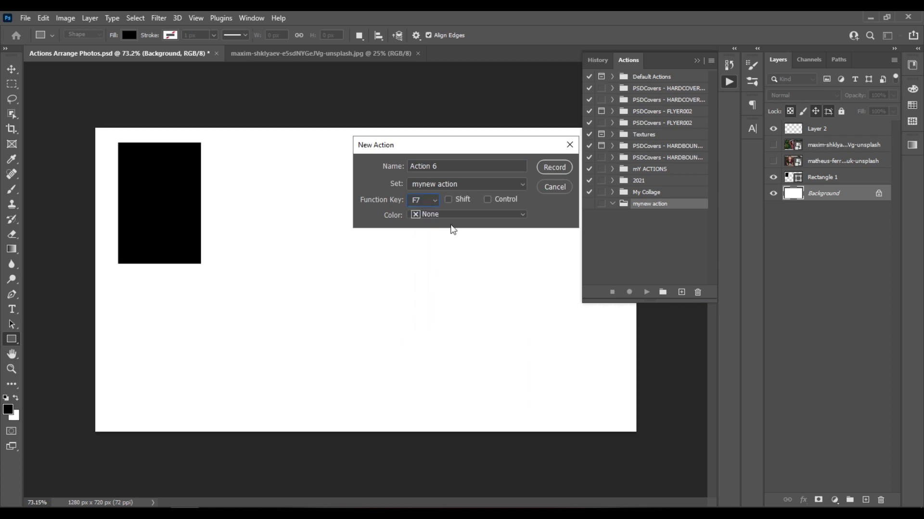
left_click(464, 200)
left_click(554, 167)
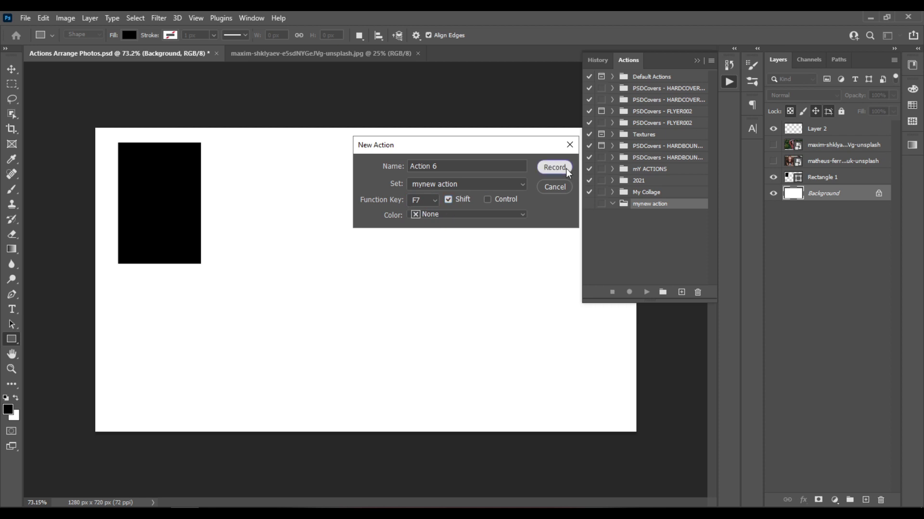
left_click(566, 169)
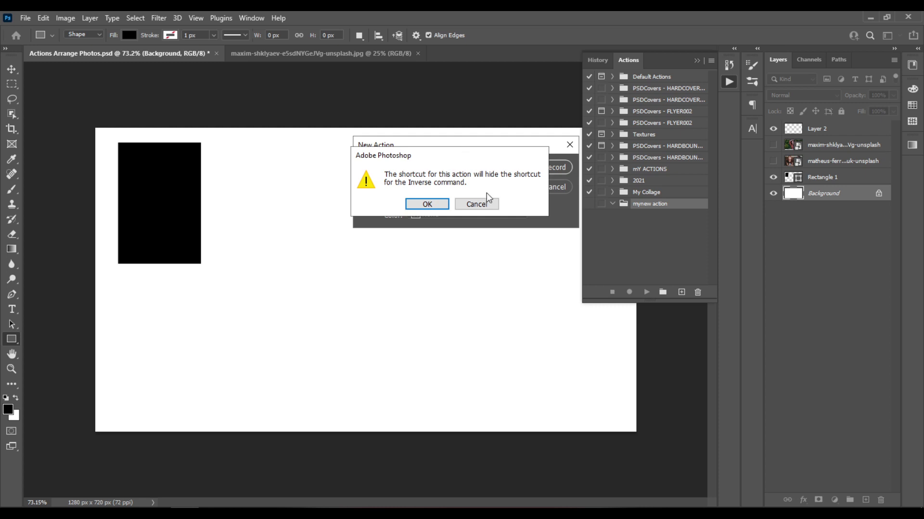
left_click(487, 206)
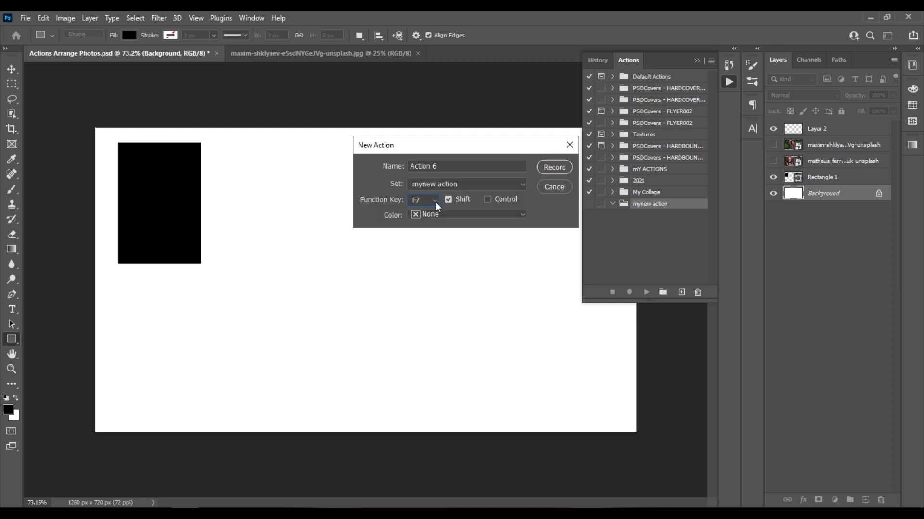
left_click(436, 202)
left_click(436, 203)
left_click(436, 202)
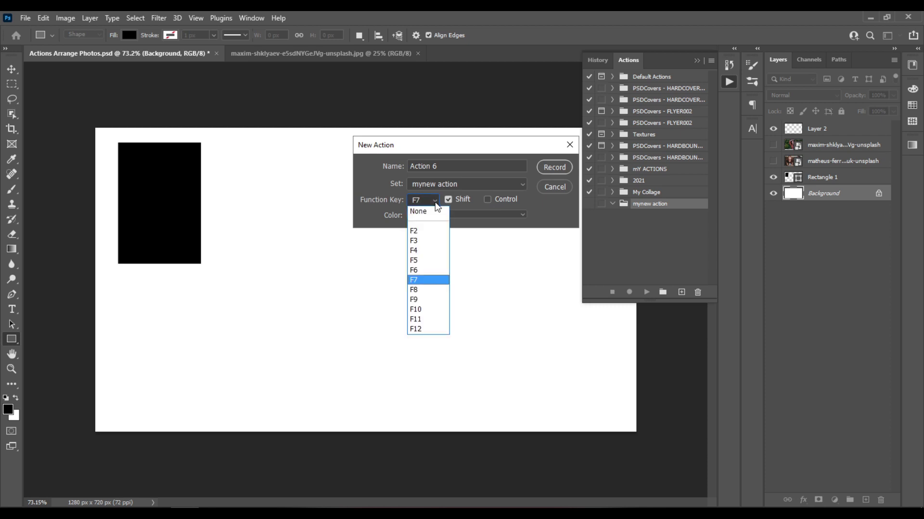
left_click(483, 207)
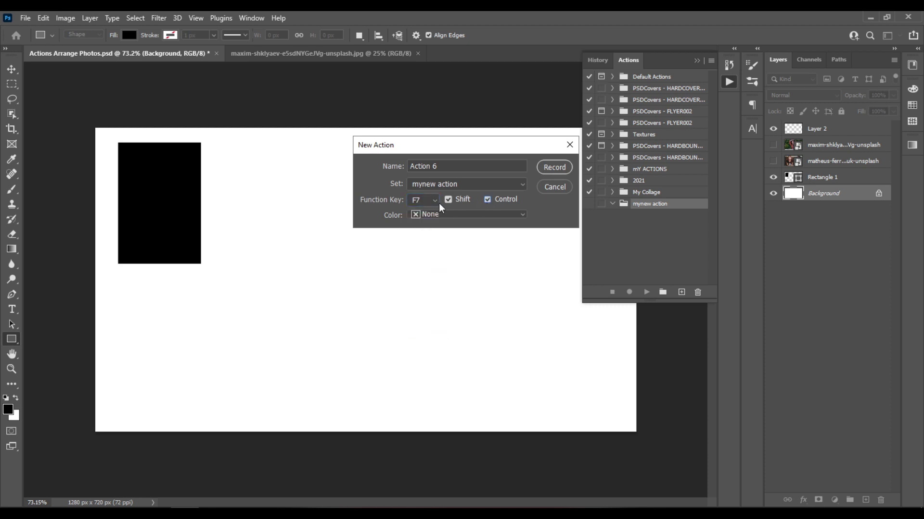
left_click(553, 168)
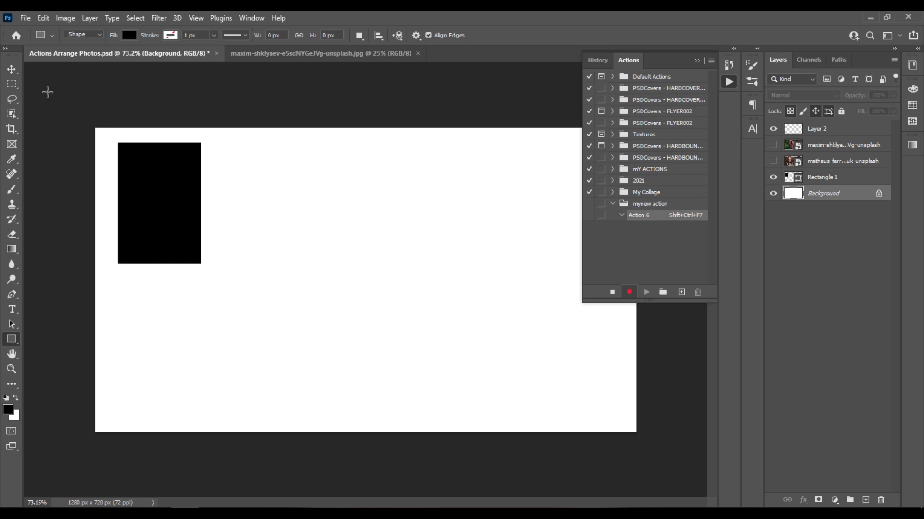
Step: Record Alt-dragged copies of Rectangle 1 forming two rows of five, then stop recording
left_click(11, 71)
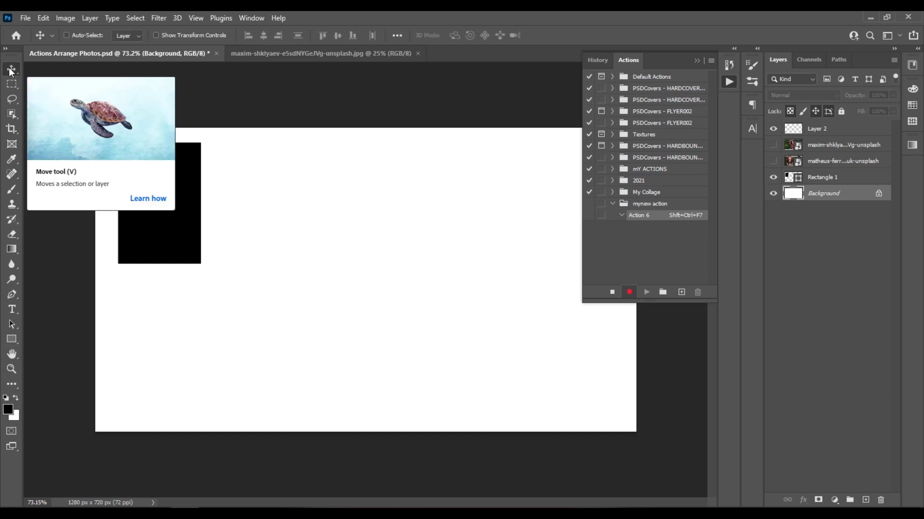
left_click(846, 178)
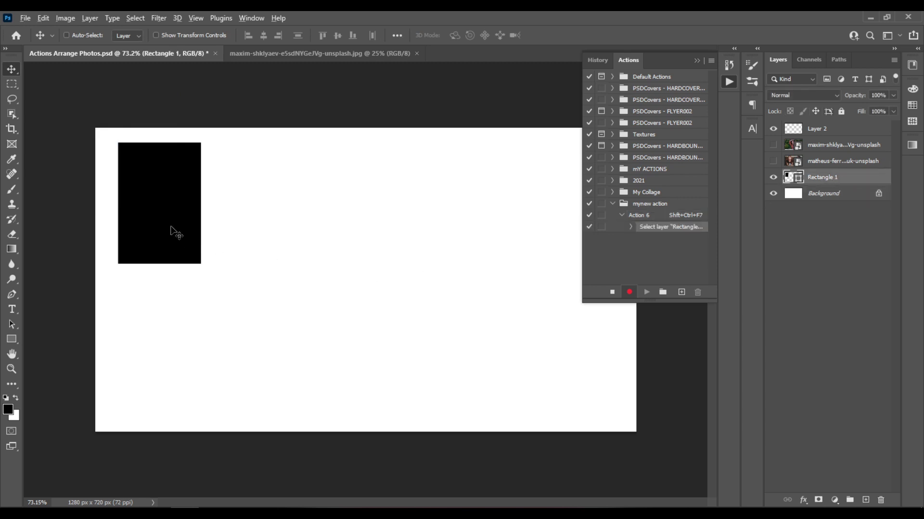
left_click_drag(166, 221, 167, 320)
left_click(167, 320, "alt")
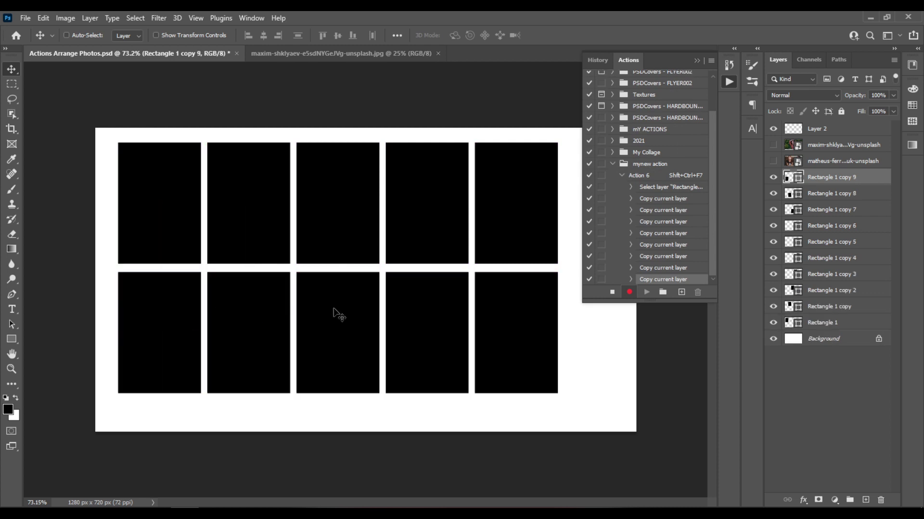
left_click(613, 292)
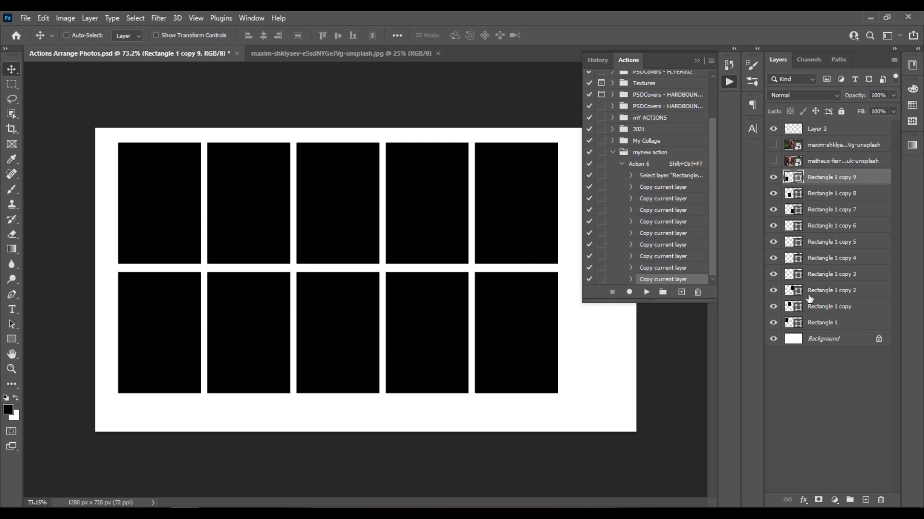
Step: Delete the nine Rectangle 1 copy layers, leaving only the original rectangle
left_click(846, 309)
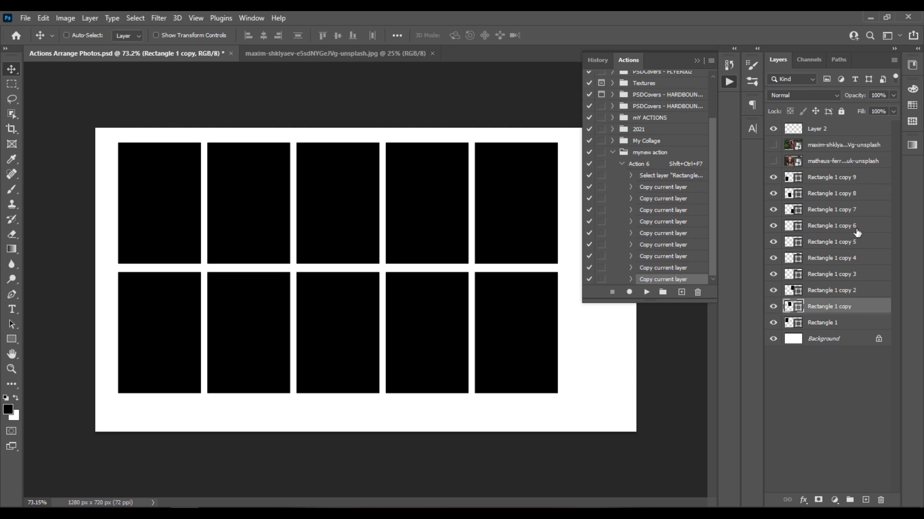
left_click(869, 180, "shift")
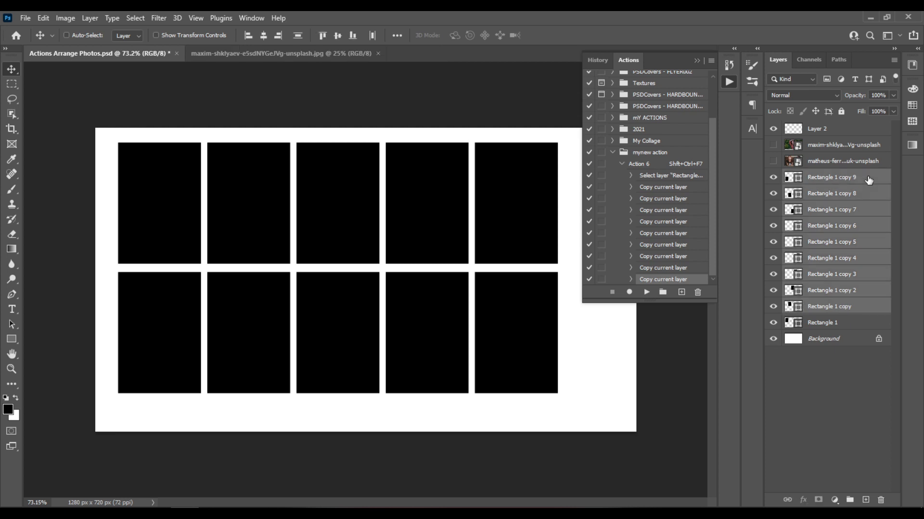
key("Delete")
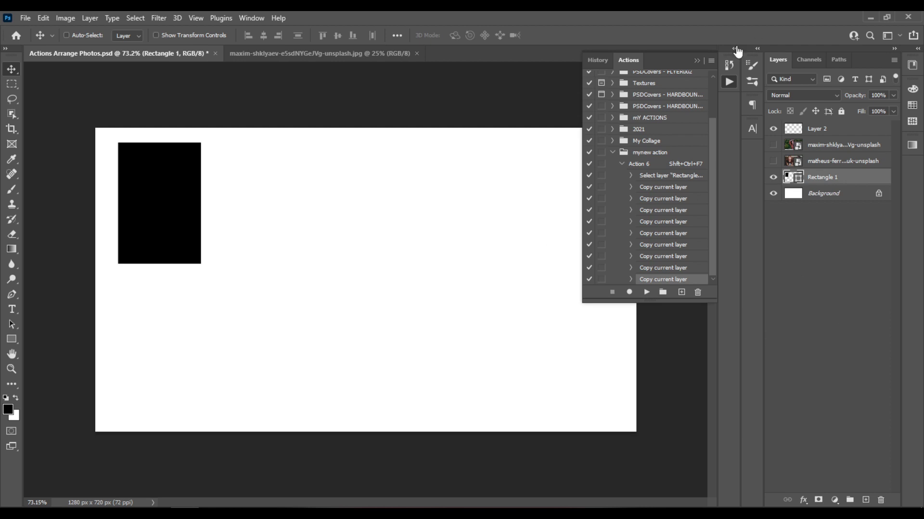
Step: Play Action 6 from the mynew action set to rebuild the ten-rectangle grid
left_click(727, 82)
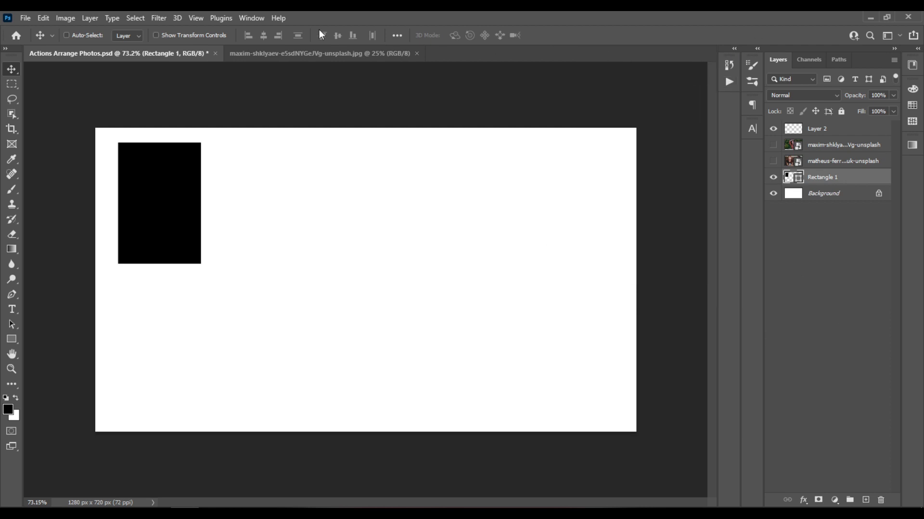
left_click(242, 18)
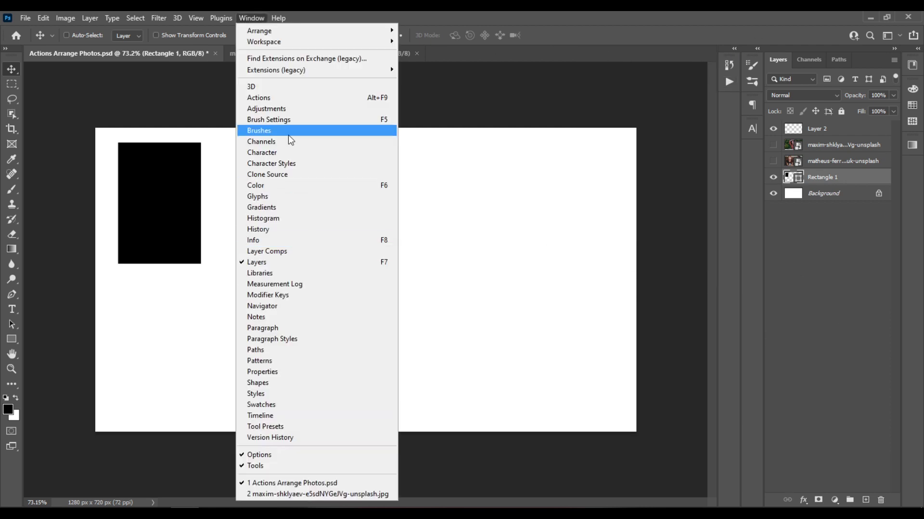
left_click(296, 98)
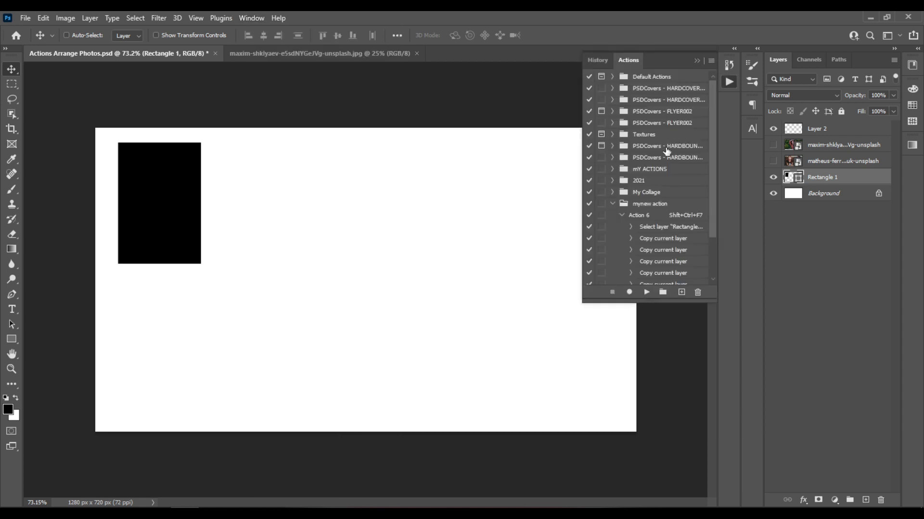
left_click(653, 206)
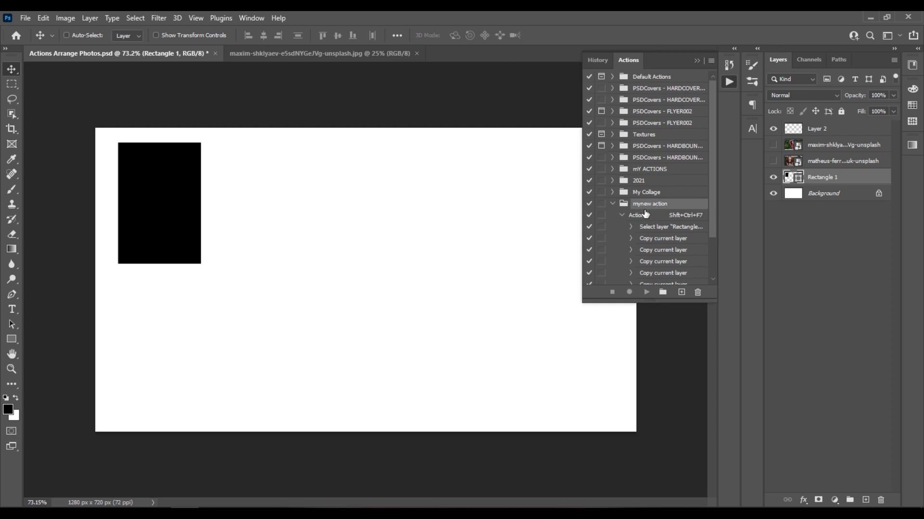
left_click_drag(714, 218, 720, 272)
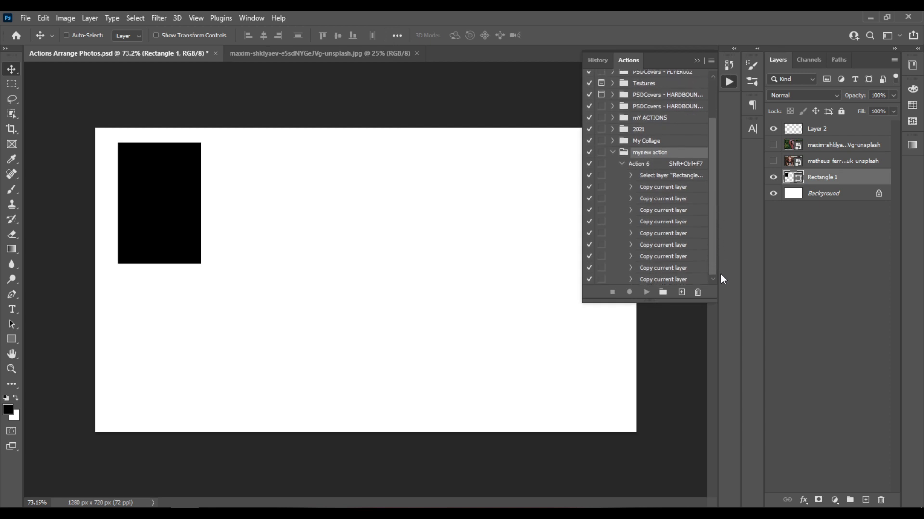
left_click(647, 166)
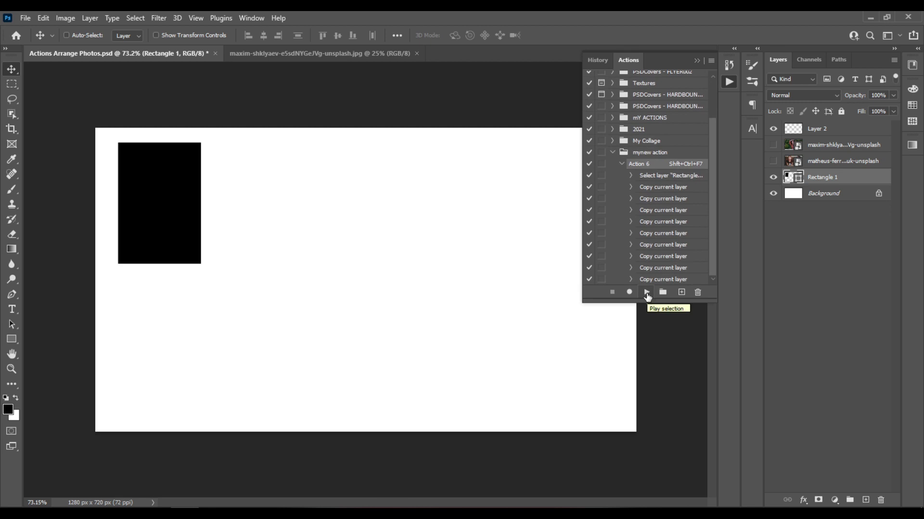
left_click(647, 292)
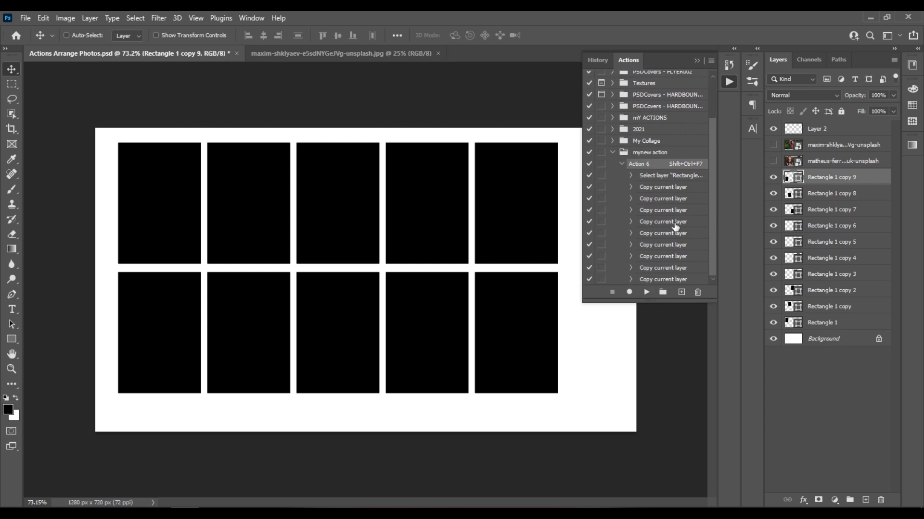
Step: Group the ten rectangle layers into Group 1
left_click(853, 328, "shift")
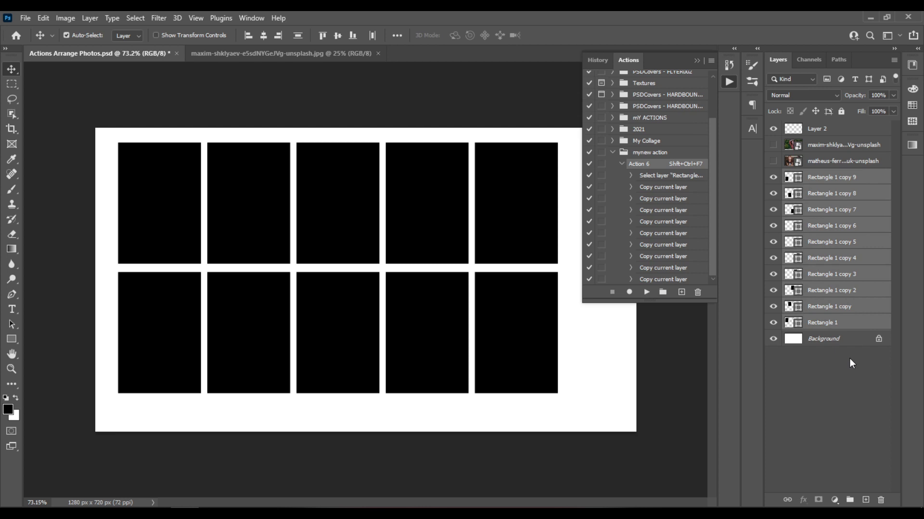
key("ctrl+g")
key("ctrl")
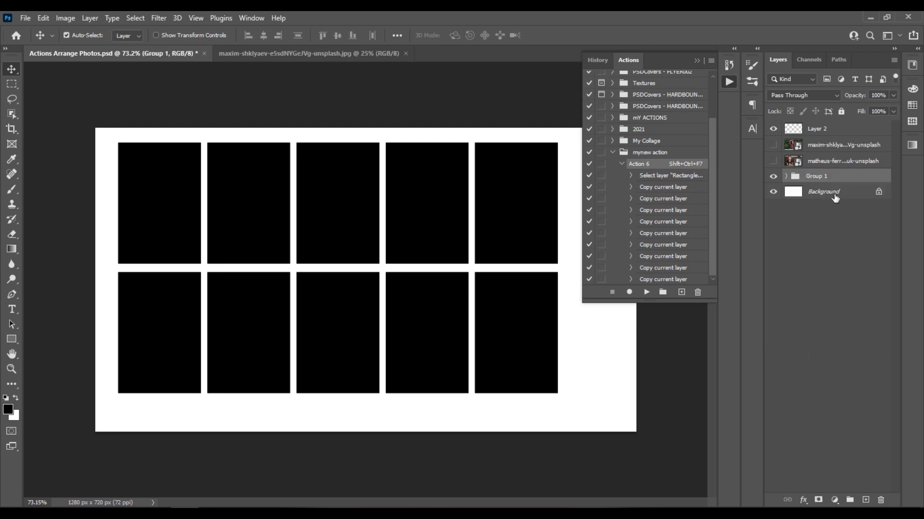
Step: Centre Group 1 horizontally and vertically on the white Background canvas
left_click(847, 196, "ctrl")
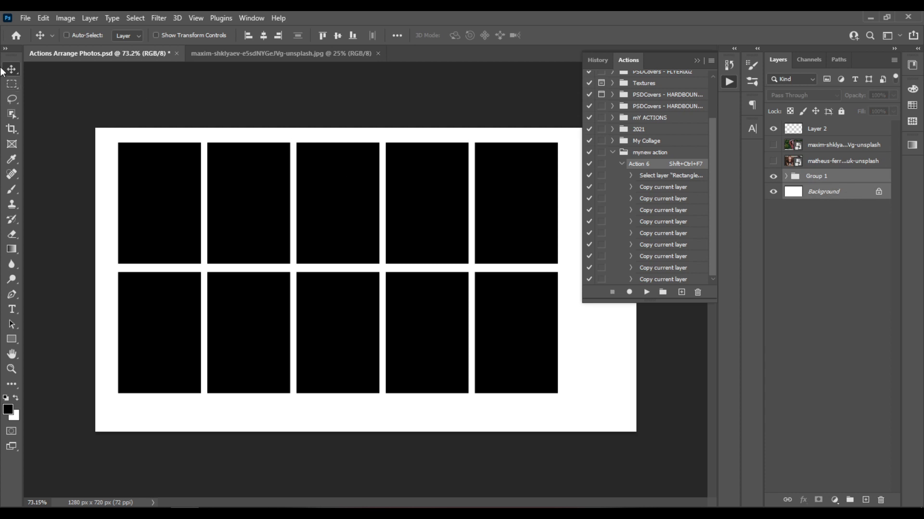
left_click(264, 35)
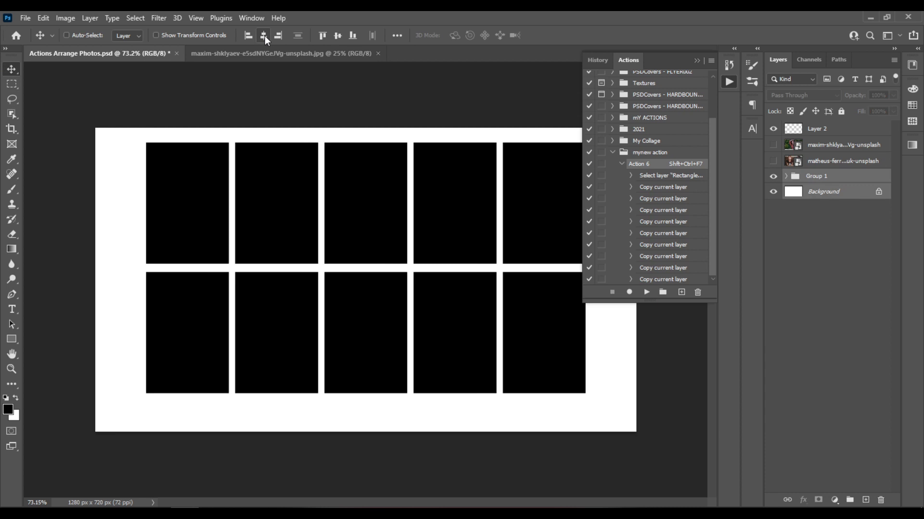
left_click(338, 36)
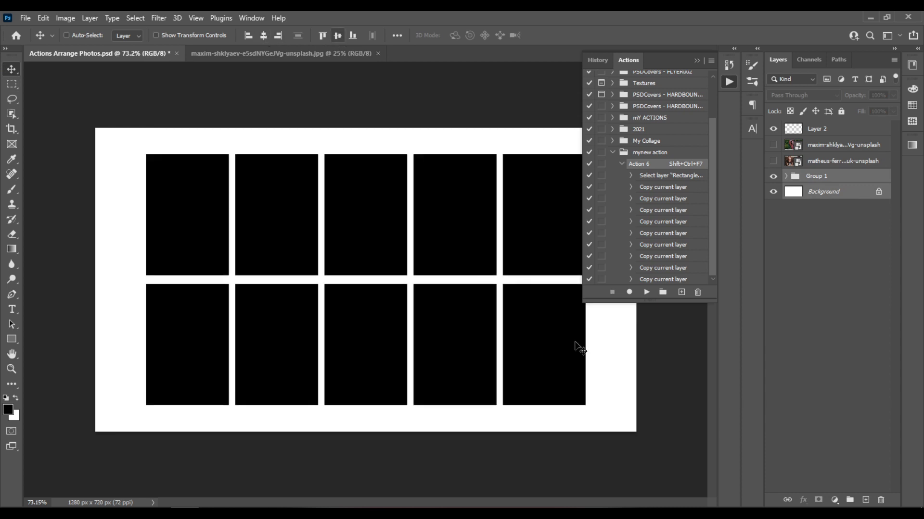
left_click(696, 61)
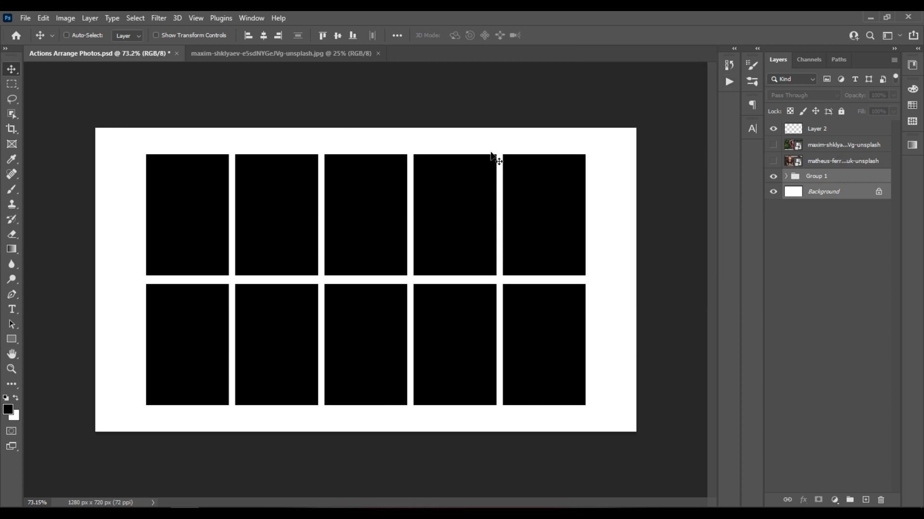
left_click(316, 53)
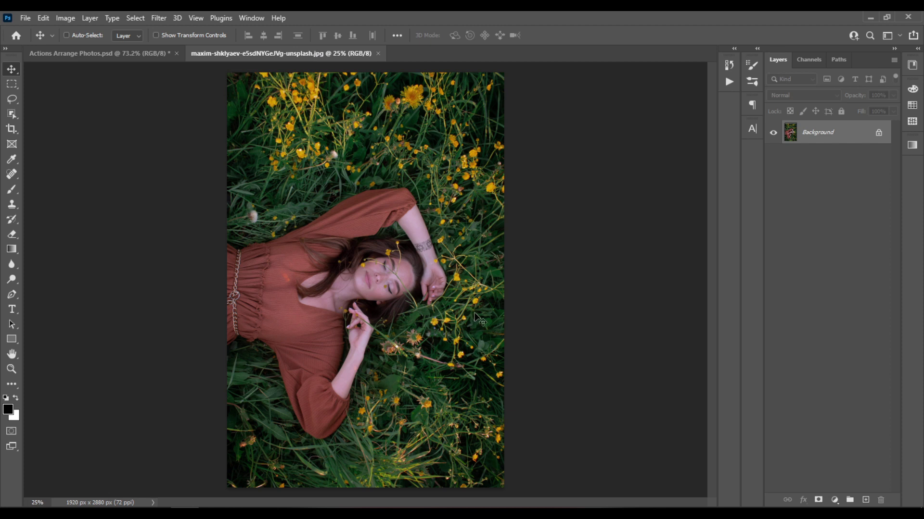
Step: Rotate the woman-in-flowers photo 90° counter clockwise into a 2880 × 1920 px landscape
left_click(67, 18)
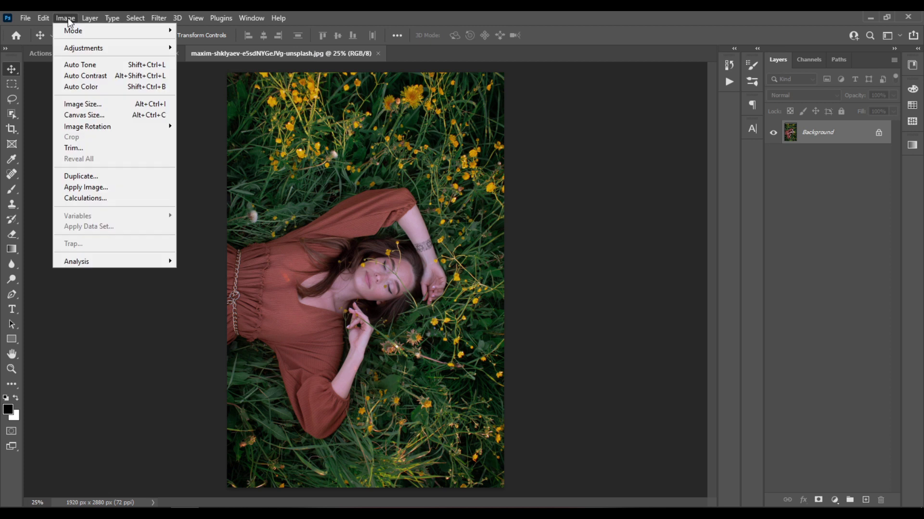
mouse_move(94, 54)
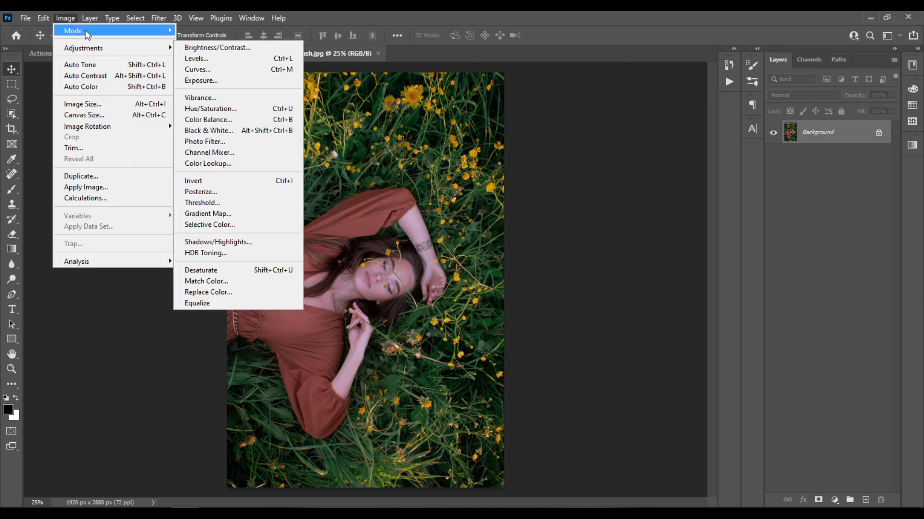
mouse_move(119, 133)
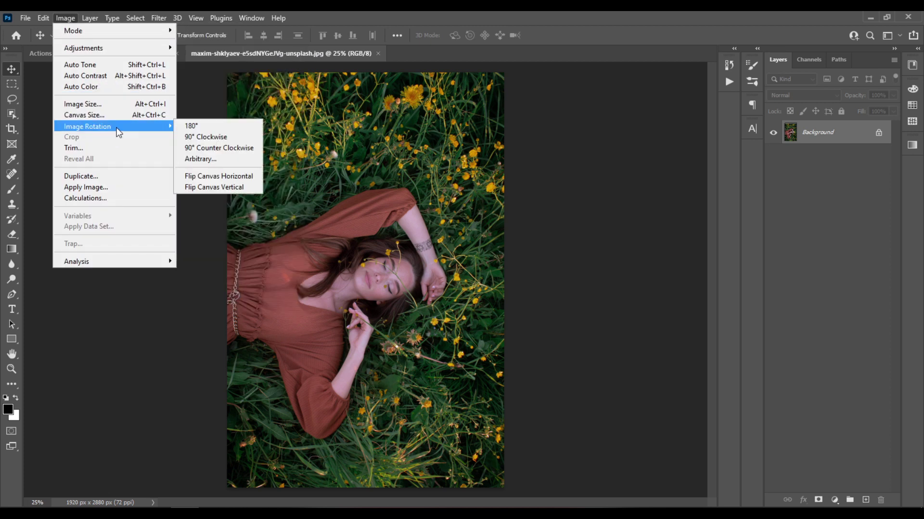
left_click(230, 150)
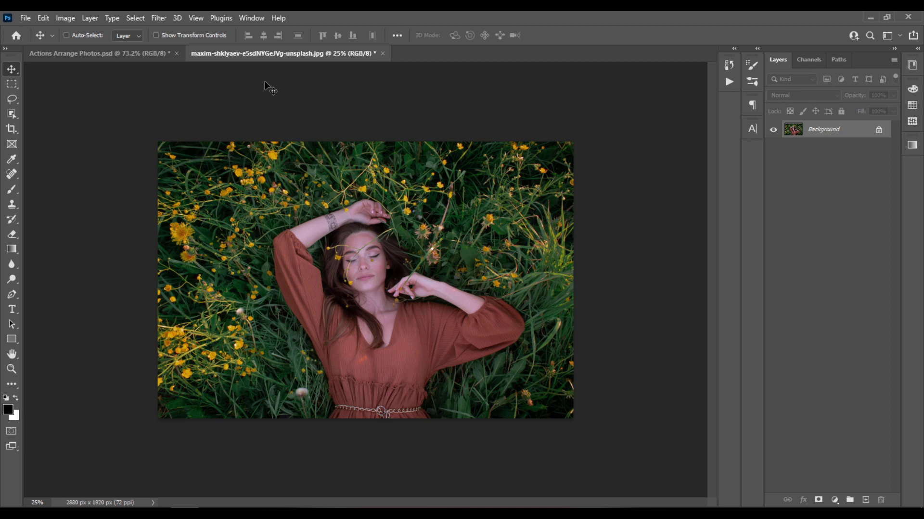
Step: Copy the flower photo into the collage document as Layer 3
left_click_drag(298, 53, 436, 178)
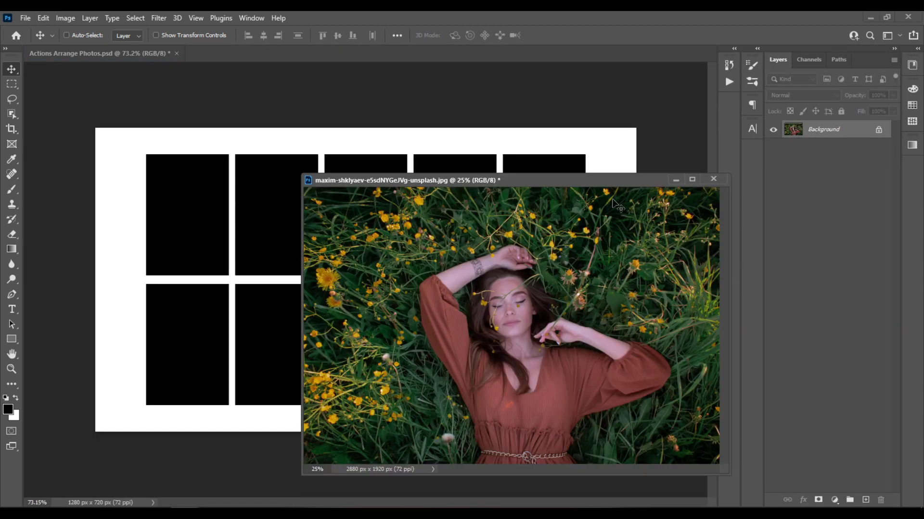
left_click_drag(555, 181, 693, 161)
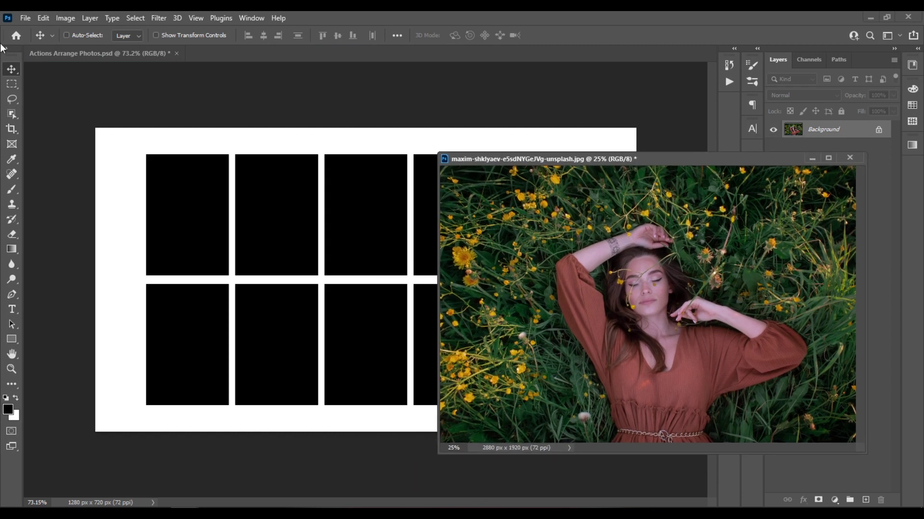
left_click_drag(697, 263, 322, 268)
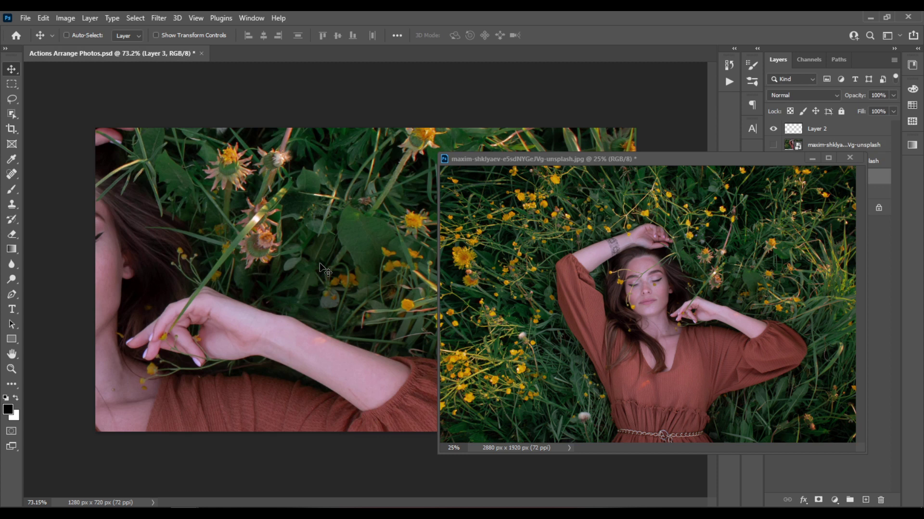
Step: Close the original photo without saving and reposition the flower layer on the collage
left_click(849, 159)
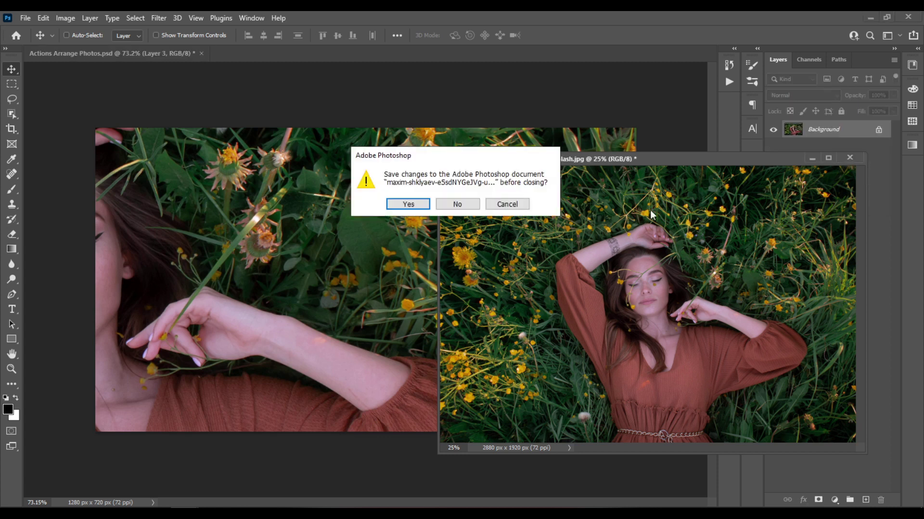
left_click(462, 203)
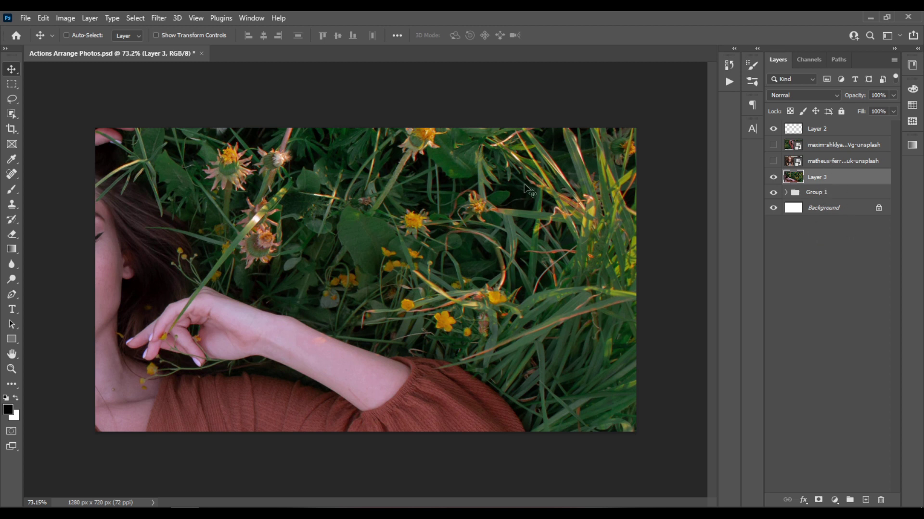
left_click_drag(380, 290, 528, 280)
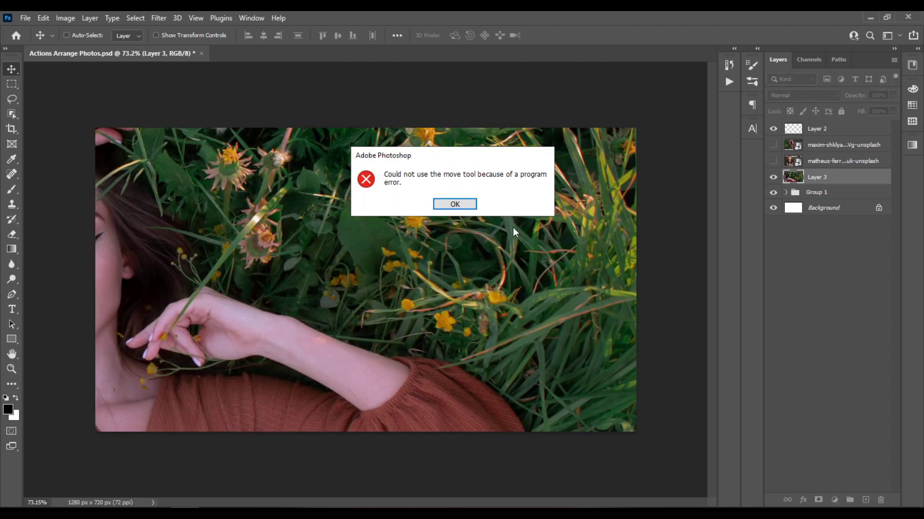
left_click(463, 207)
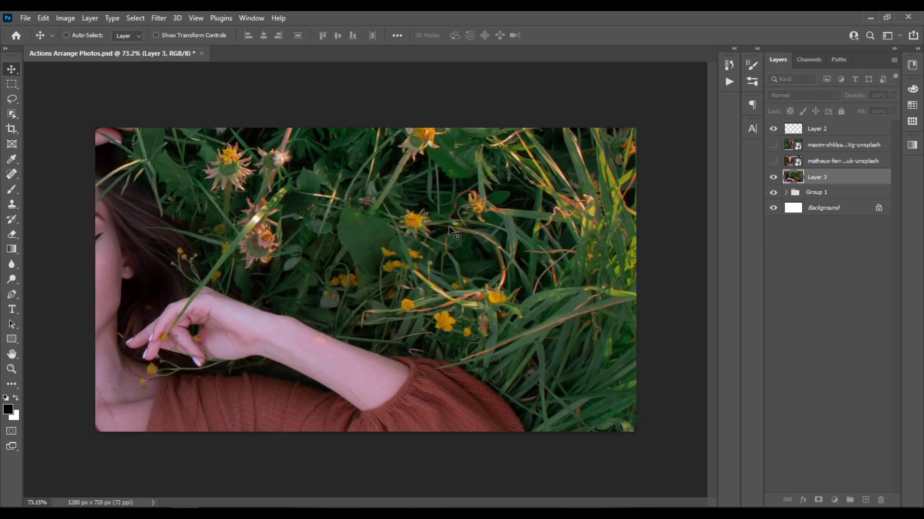
Step: Clip Layer 3 to Group 1 and slide the photo so the woman's face shows in the tiles
left_click_drag(467, 259, 458, 278)
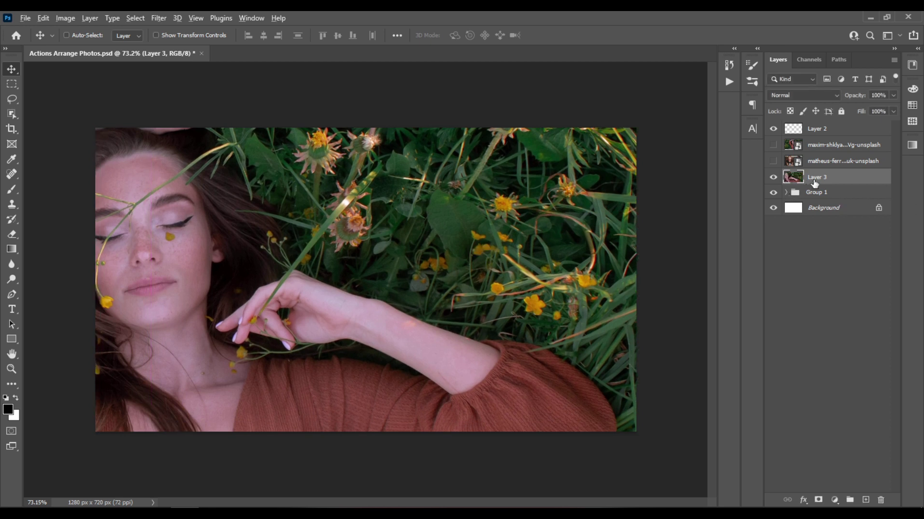
mouse_move(813, 182)
left_mouse_down()
mouse_move(816, 216)
mouse_move(817, 182)
mouse_move(828, 180)
mouse_move(812, 181)
left_mouse_up()
left_click_drag(812, 181, 812, 181)
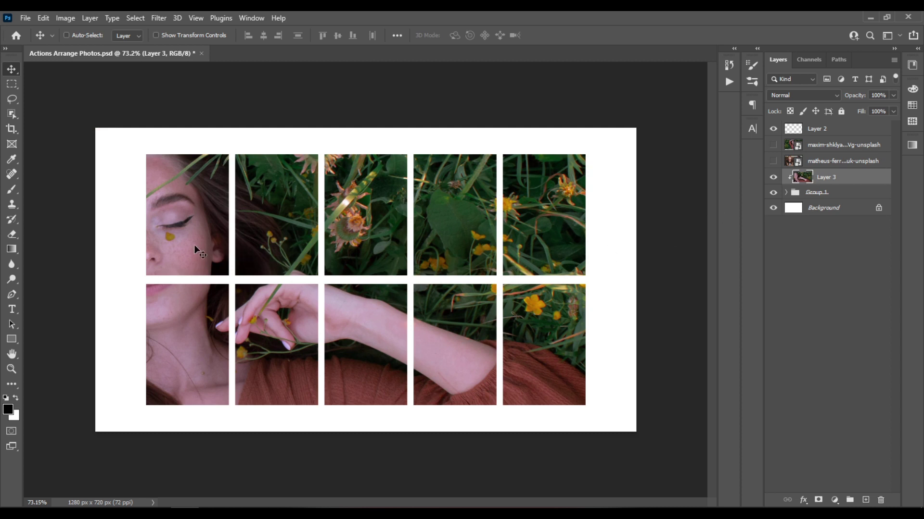
left_click_drag(204, 223, 342, 249)
left_click_drag(419, 265, 425, 289)
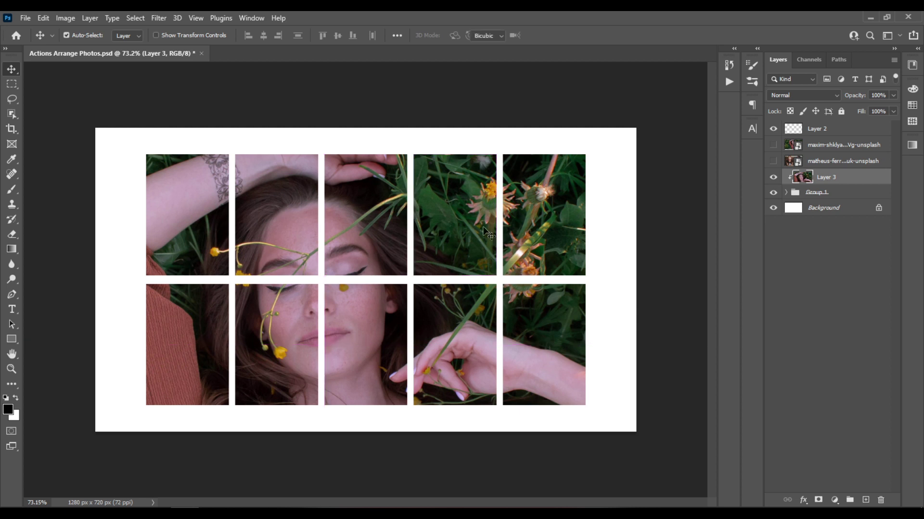
key("ctrl+t")
Step: Scale the clipped photo to 111.67% and shift it so her face spans the middle tiles
key("ctrl+0")
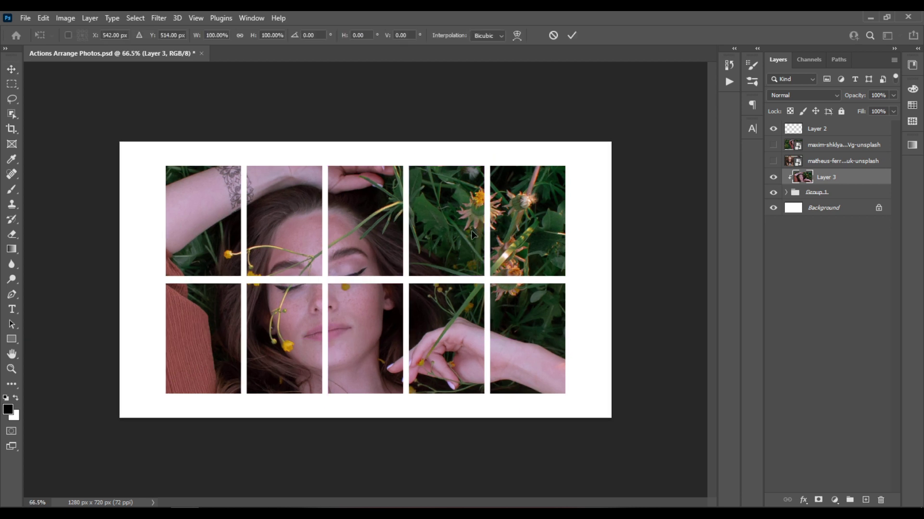
key("ctrl+minus")
key("ctrl+minus")
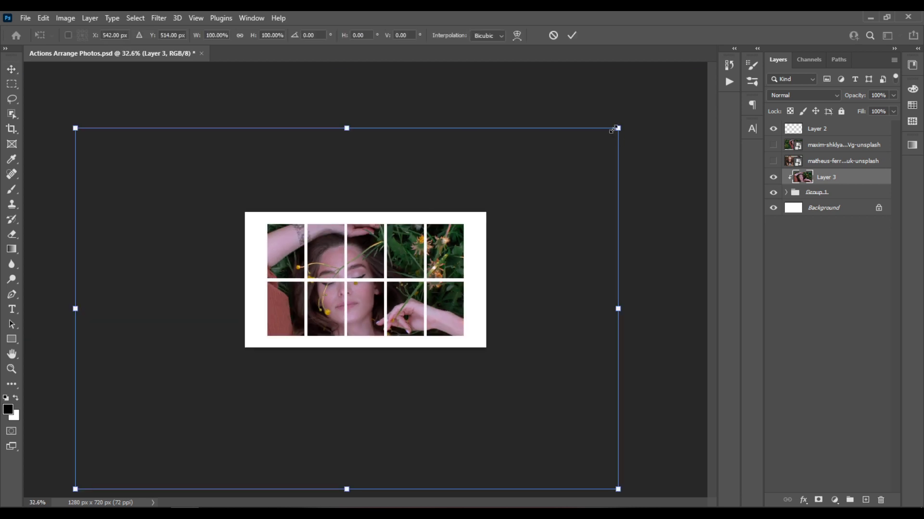
left_click_drag(615, 129, 523, 189)
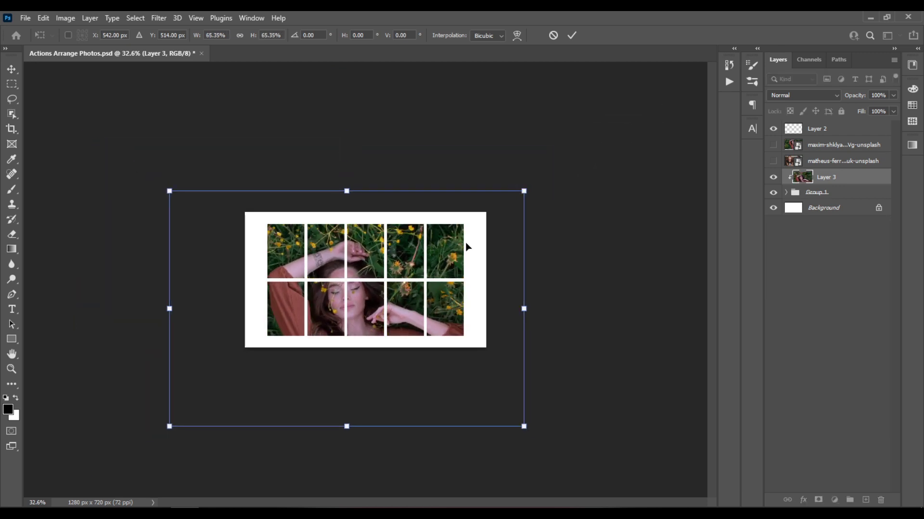
mouse_move(466, 244)
left_mouse_down()
mouse_move(471, 230)
mouse_move(450, 225)
mouse_move(450, 235)
left_mouse_up()
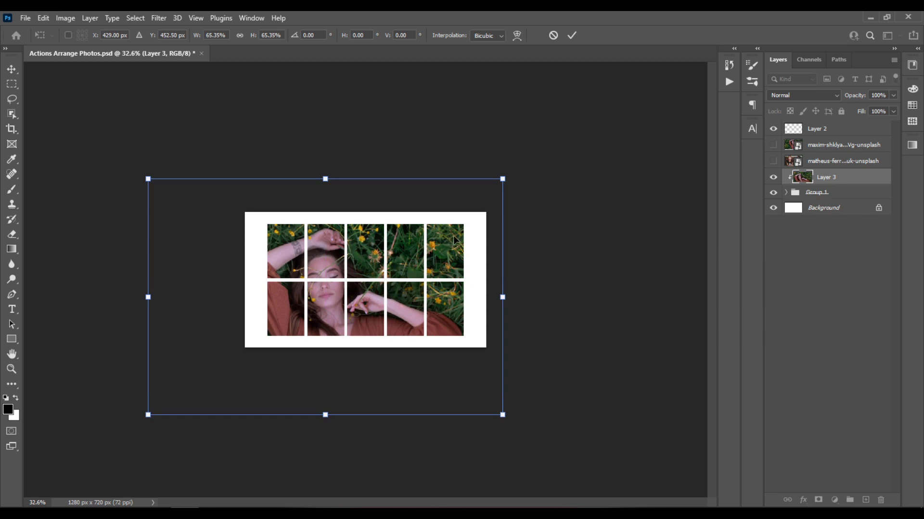
left_click_drag(502, 179, 564, 138)
mouse_move(411, 244)
left_mouse_down()
mouse_move(411, 255)
mouse_move(422, 247)
mouse_move(415, 261)
left_mouse_up()
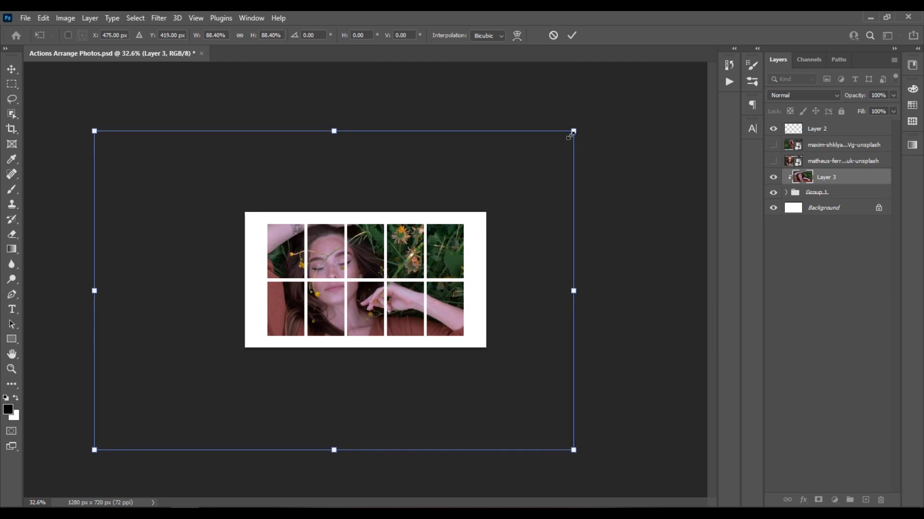
left_click_drag(573, 131, 646, 84)
mouse_move(379, 262)
left_mouse_down()
mouse_move(347, 267)
mouse_move(390, 272)
mouse_move(393, 259)
mouse_move(368, 269)
left_mouse_up()
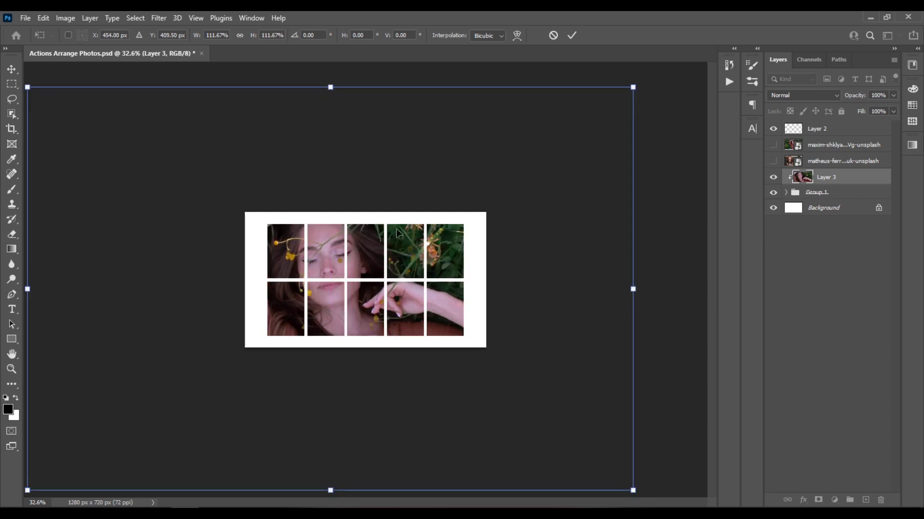
key("Return")
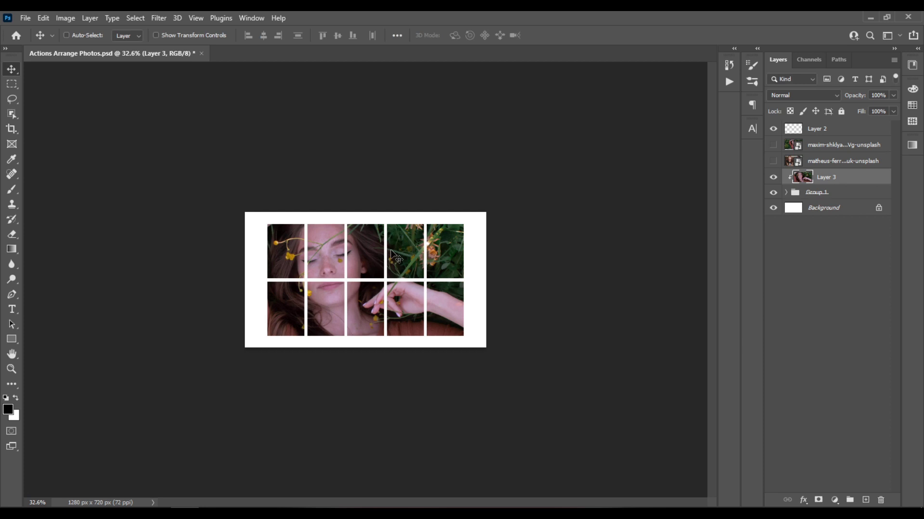
key("ctrl+0")
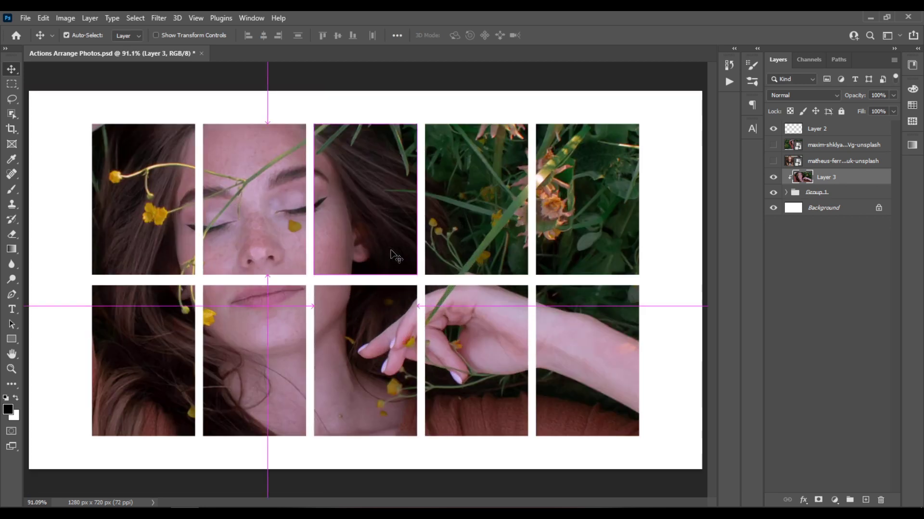